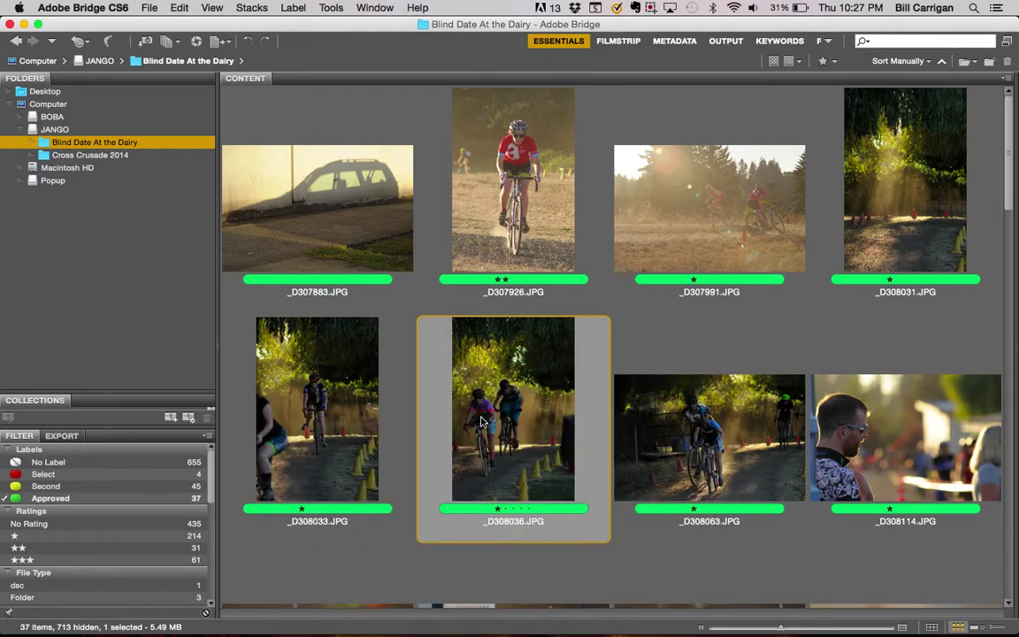
- Preview _D308036.JPG full screen, then open it in Camera Raw, accepting the alert
key(space)
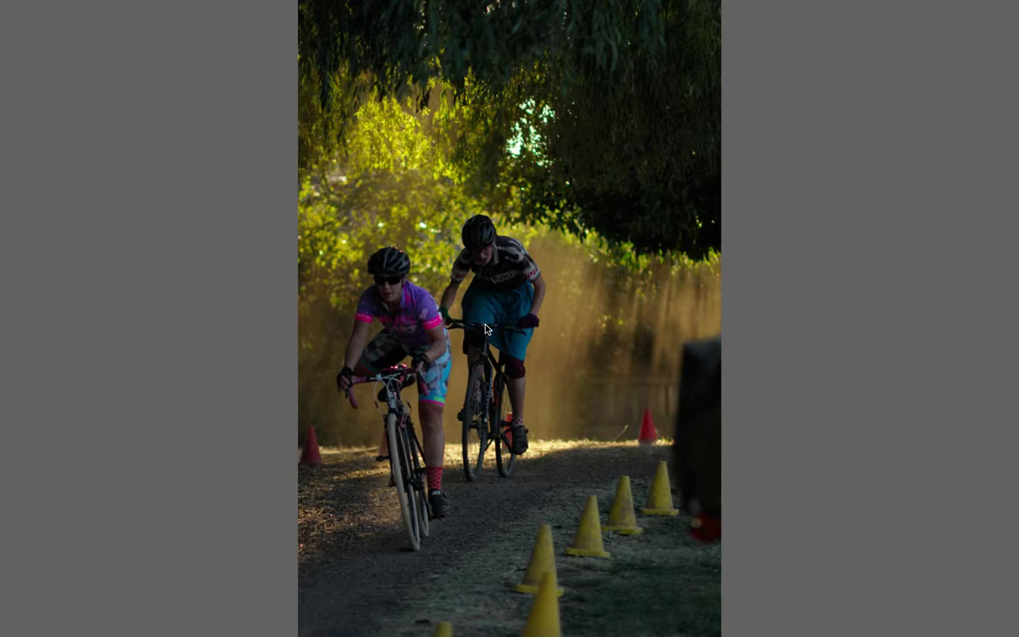
key(space)
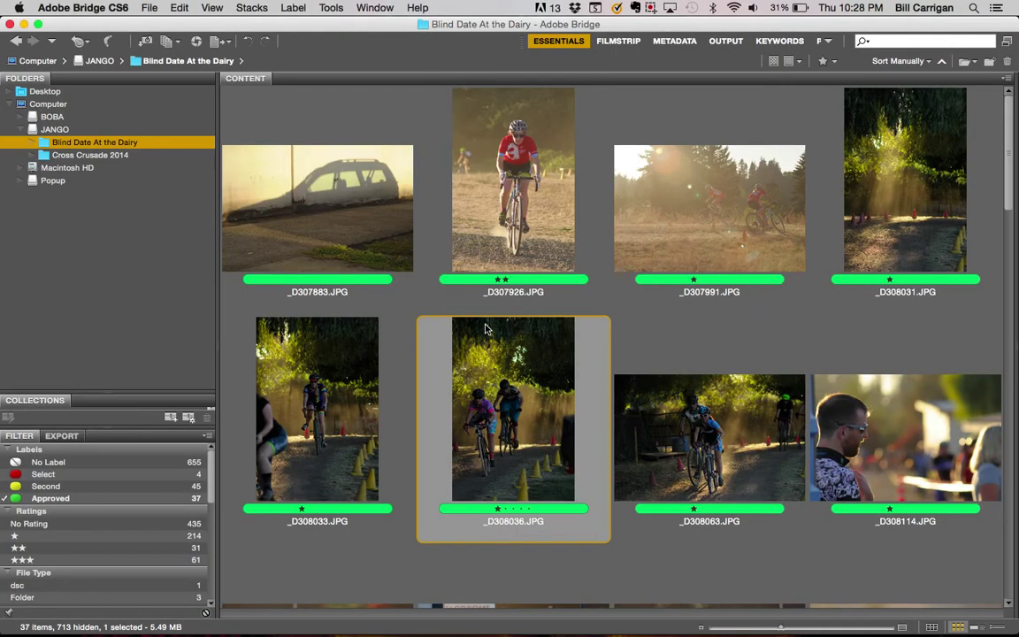
right_click(513, 402)
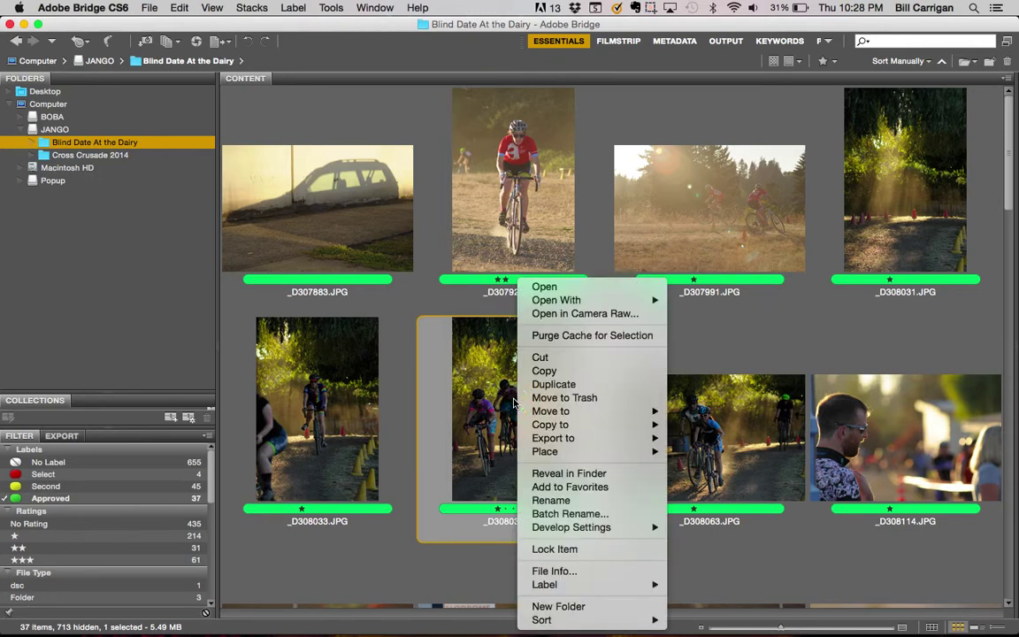
click(565, 314)
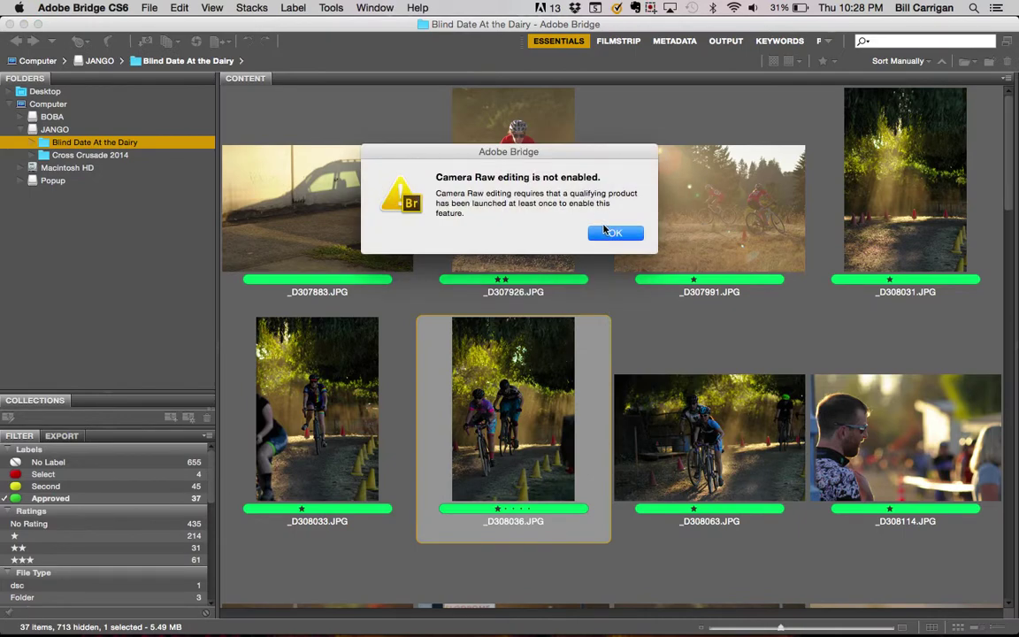
click(605, 232)
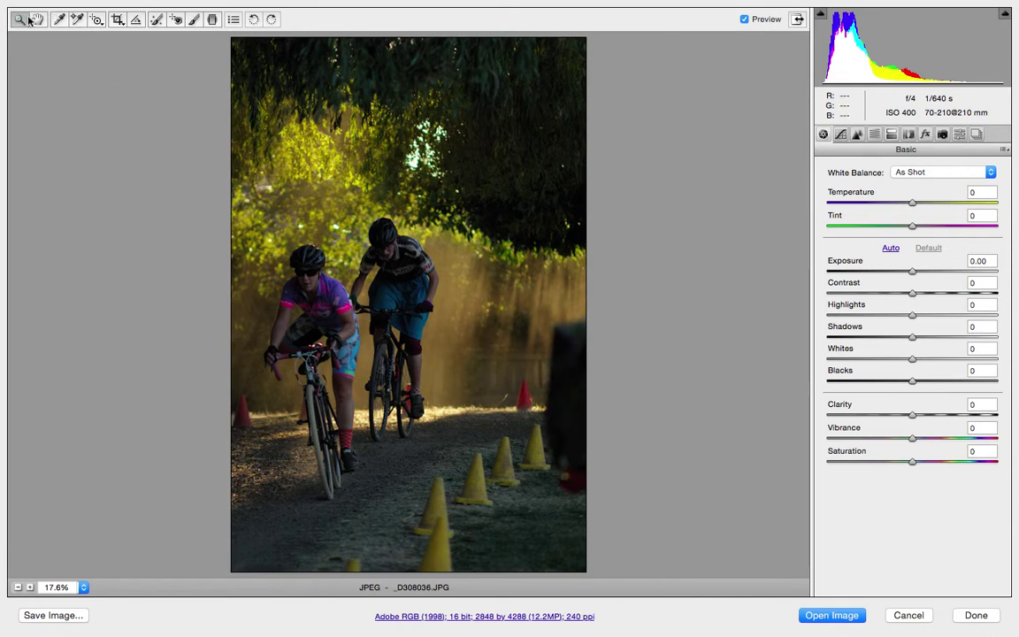
- Crop at a 2 to 3 ratio tightly around the two riders, giving 2297 by 3445
click(114, 18)
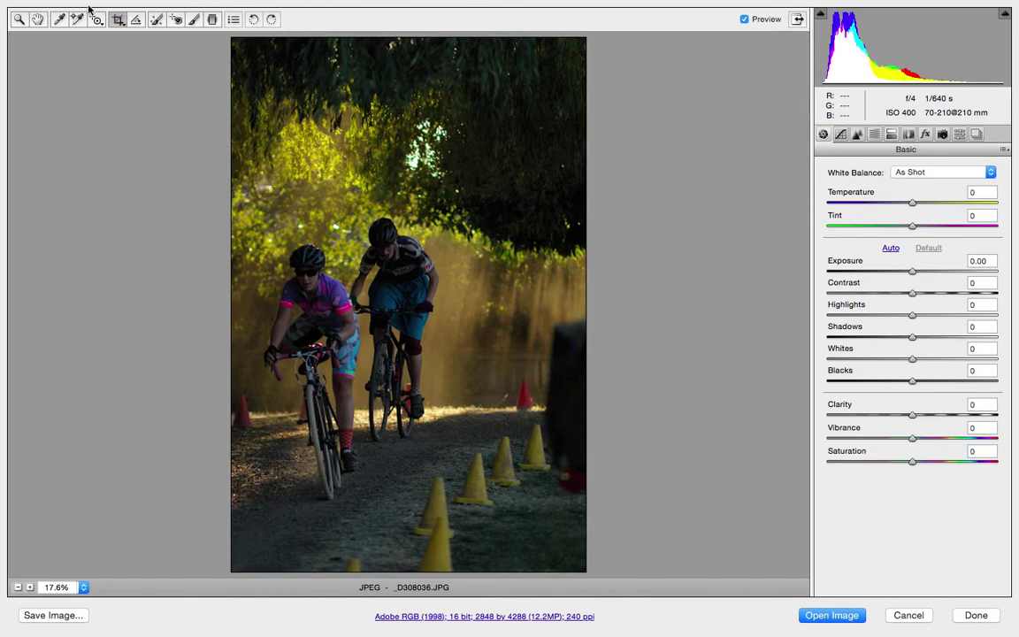
click(118, 20)
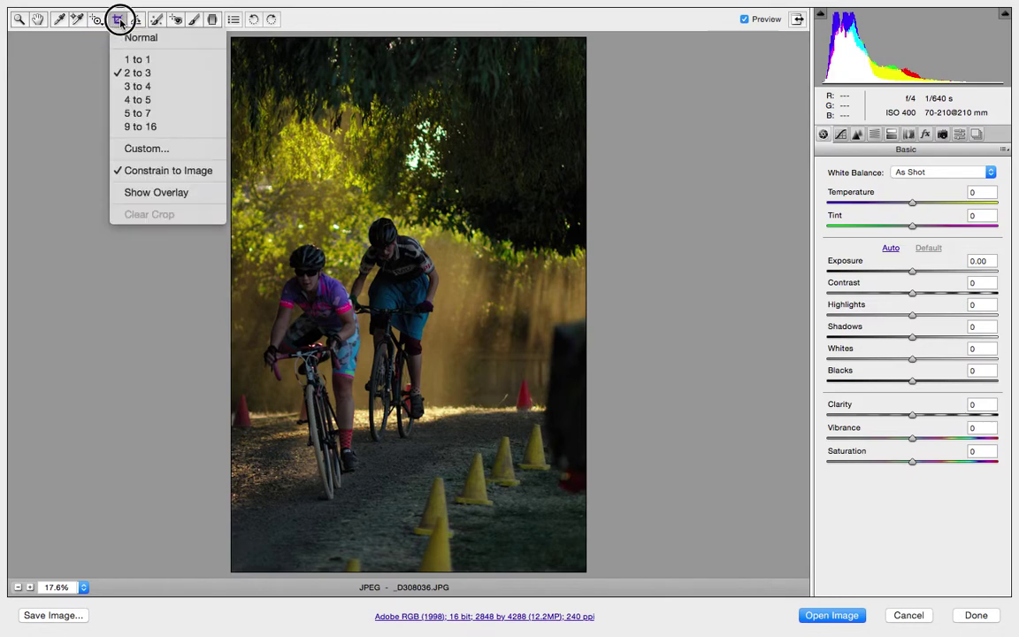
click(120, 21)
drag(120, 22, 124, 75)
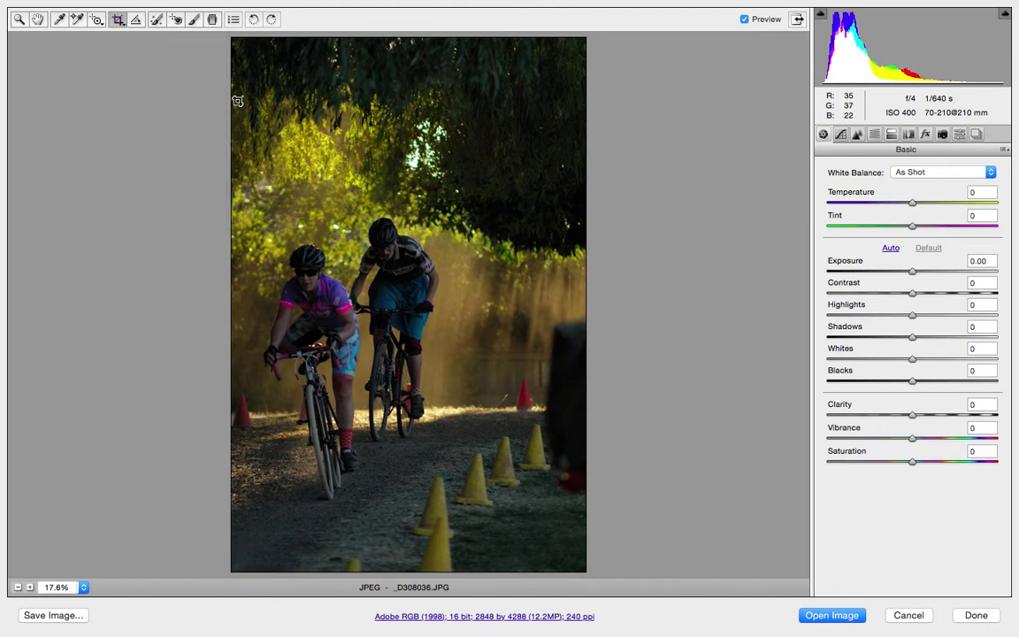
drag(298, 116, 518, 616)
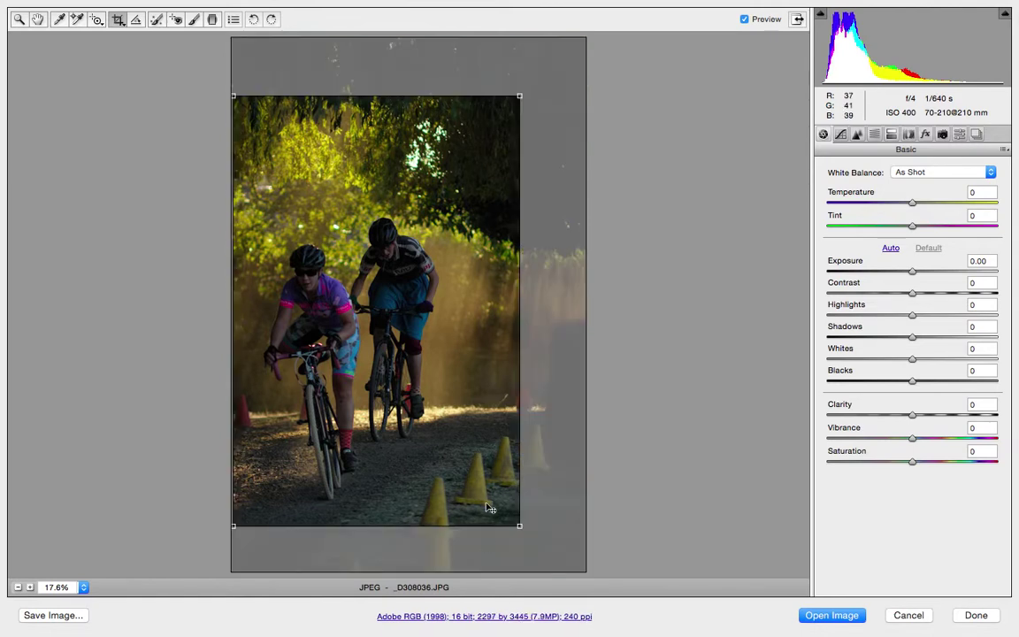
drag(489, 473, 476, 490)
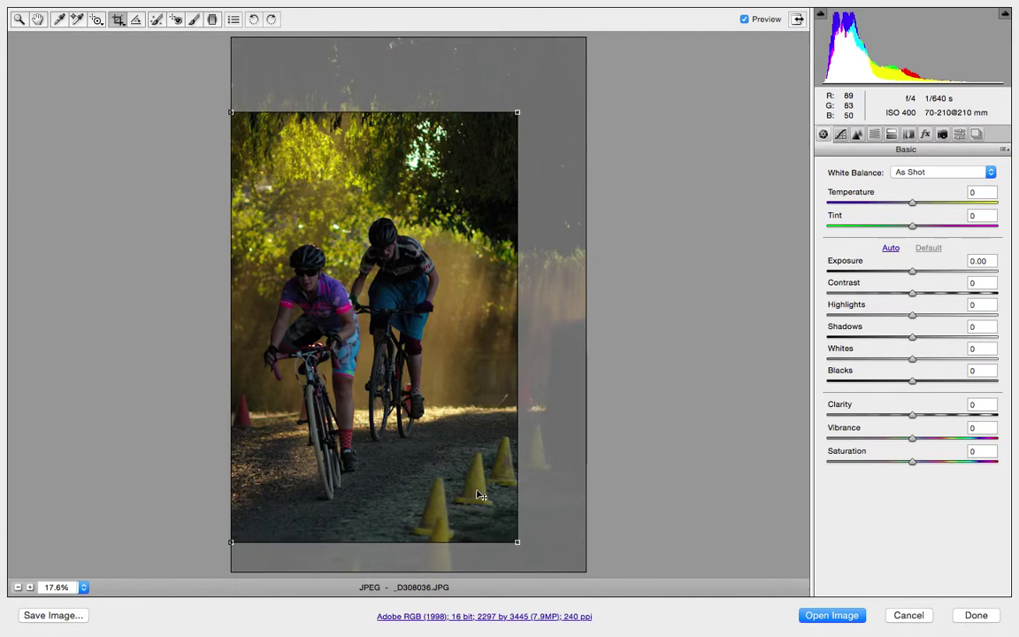
- Apply the crop, then reopen it and enlarge the box up and right to 2541 by 3811
key(Return)
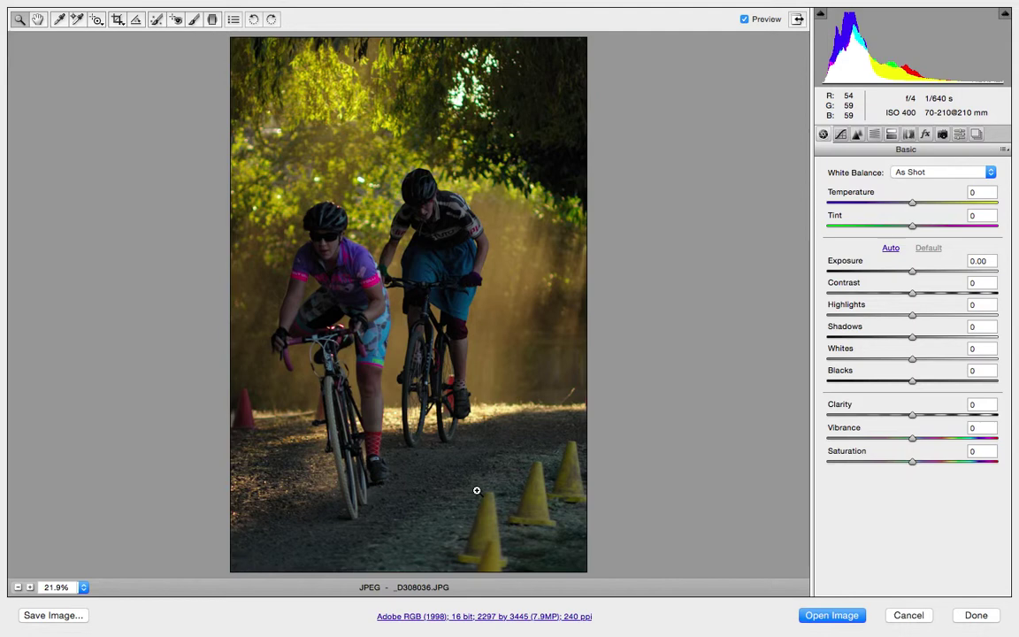
key(c)
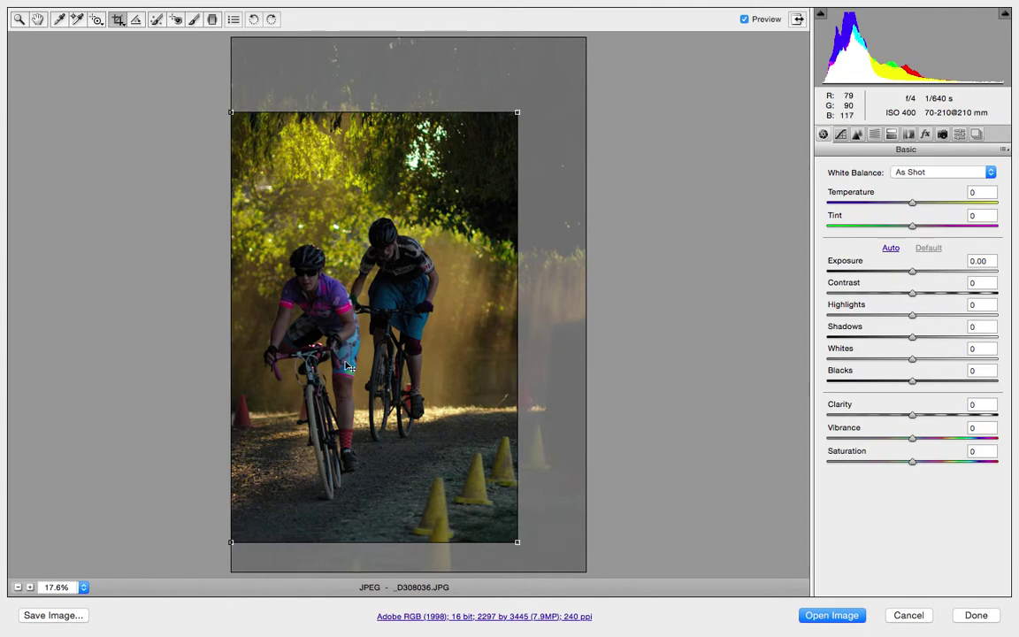
mouse_move(336, 375)
mouse_down()
mouse_move(336, 390)
mouse_move(338, 377)
mouse_up()
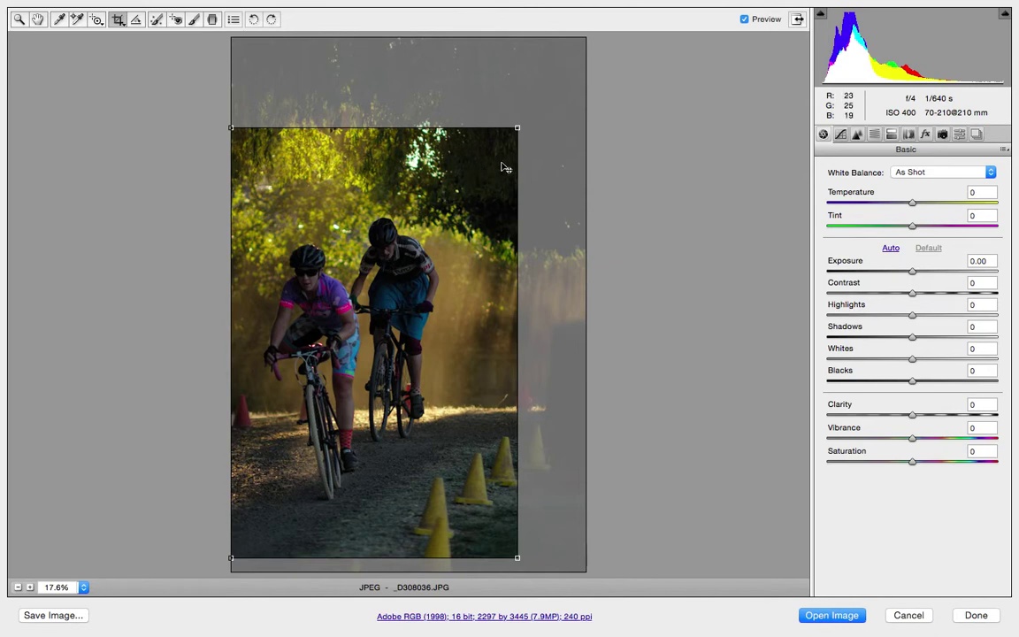
drag(519, 128, 547, 81)
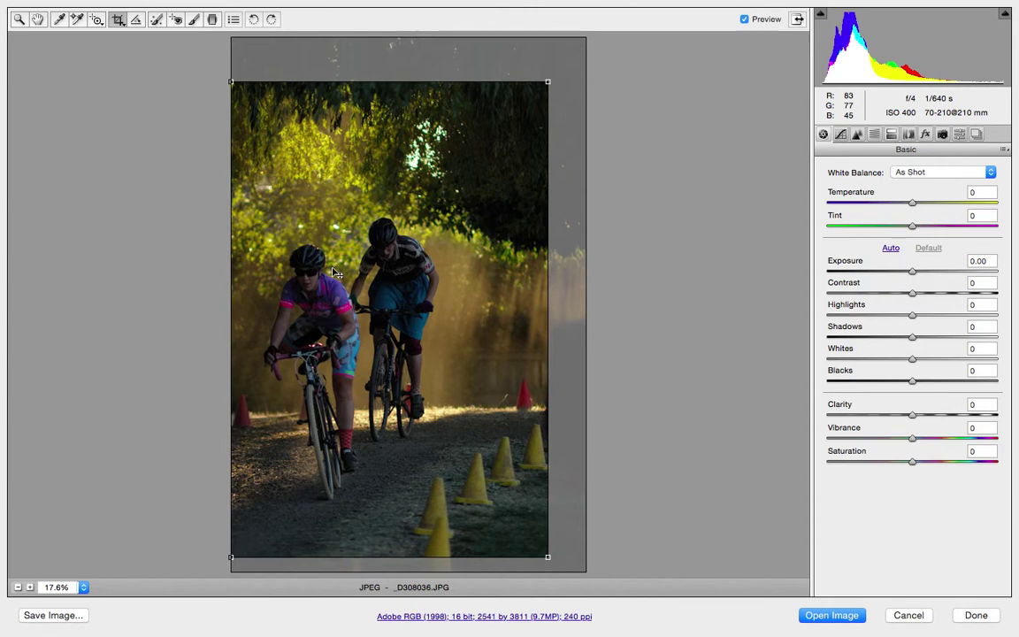
- Commit the 2541 by 3811 crop and zoom into a centred close-up of the riders
key(z)
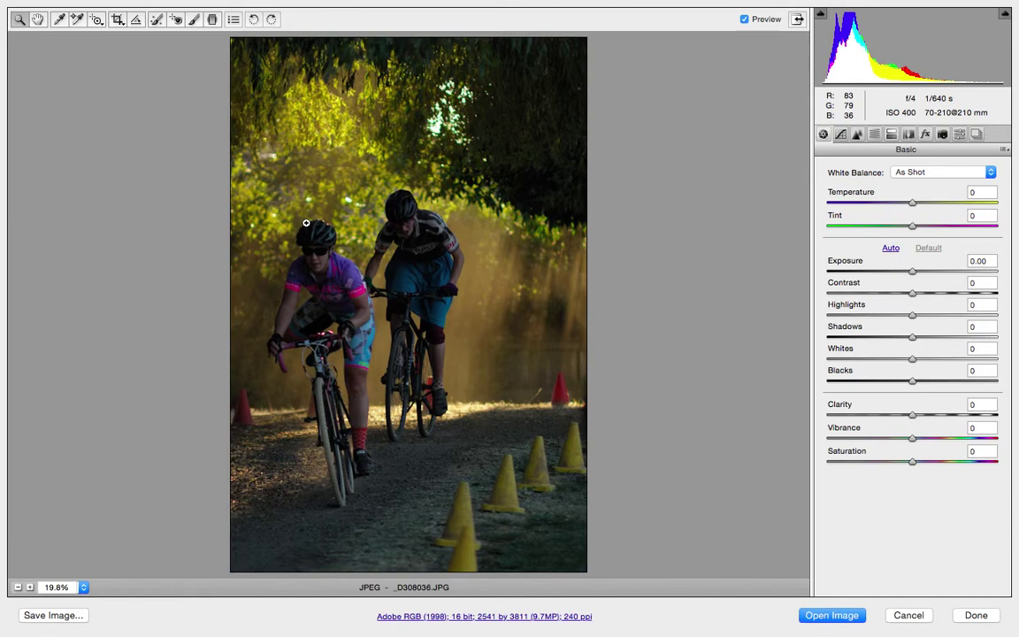
drag(281, 205, 547, 334)
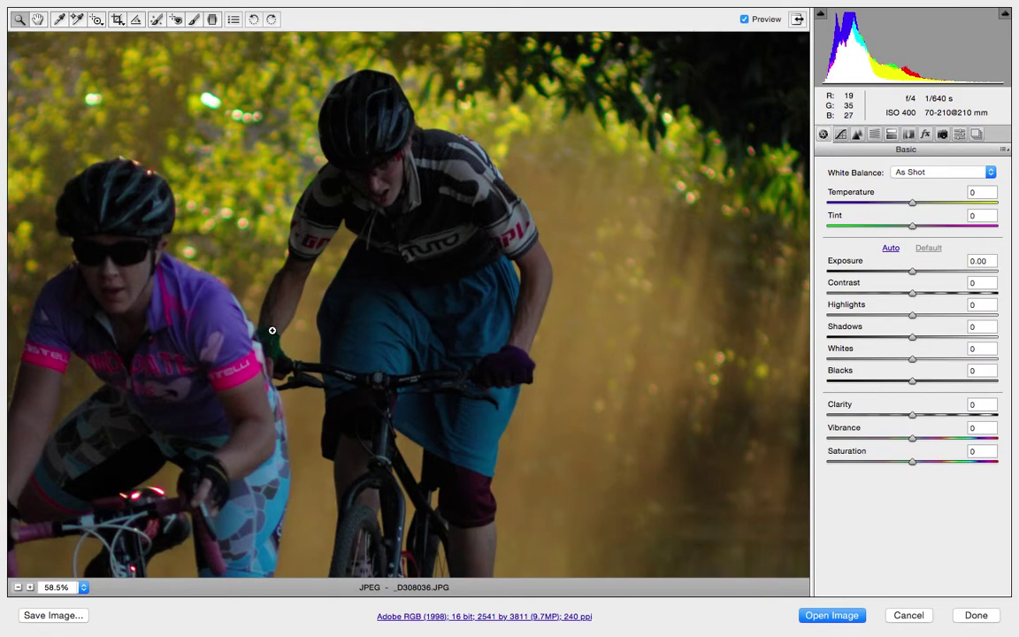
drag(251, 364, 440, 319)
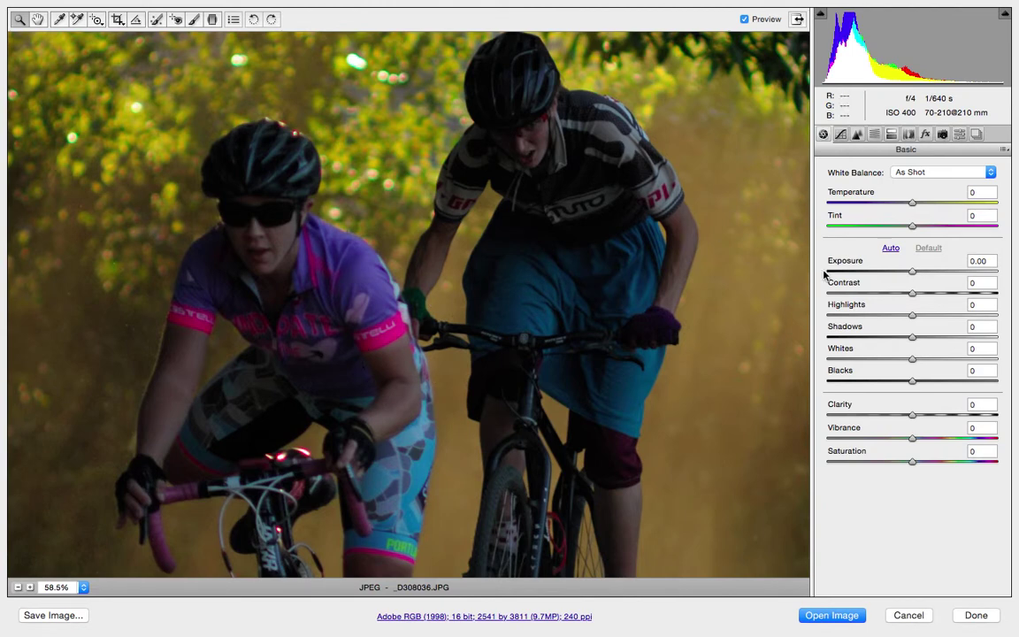
- Raise the white balance Temperature to +10, then refit the photo to the view
click(911, 203)
drag(912, 203, 921, 205)
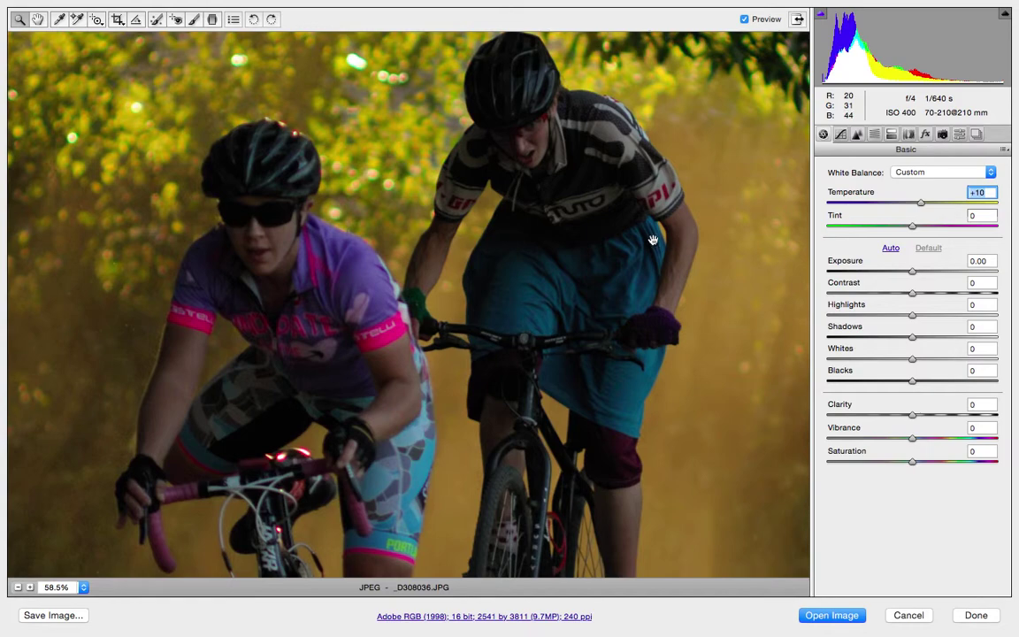
key(super+0)
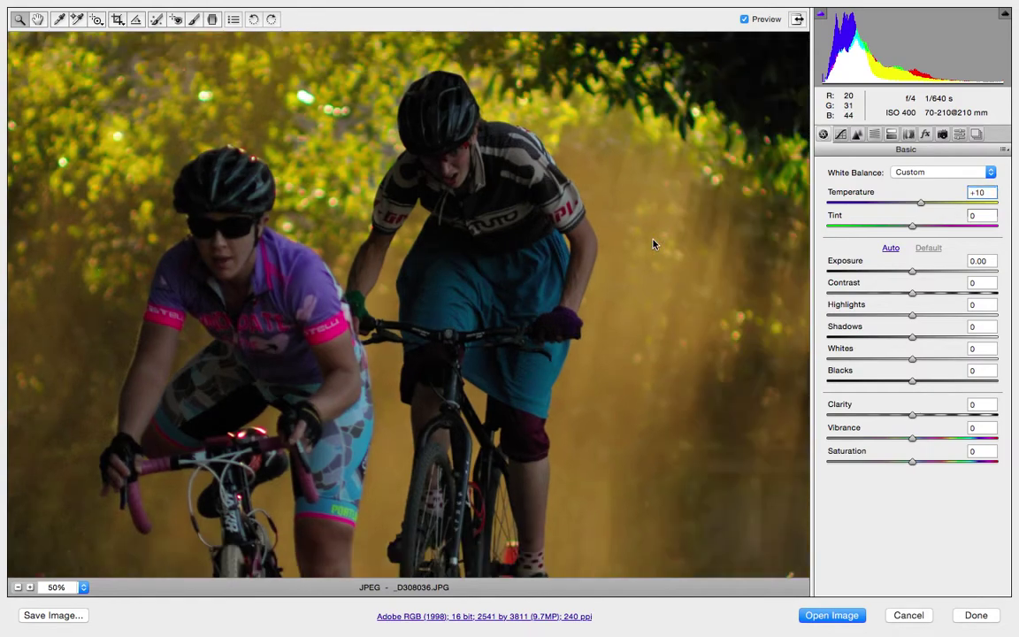
key(super+minus)
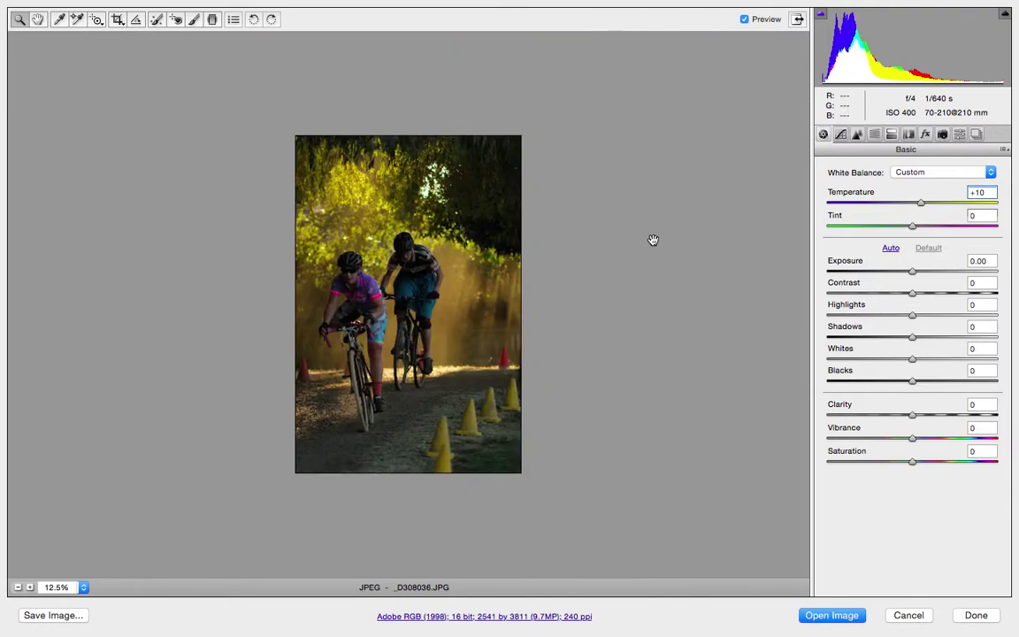
key(super+plus)
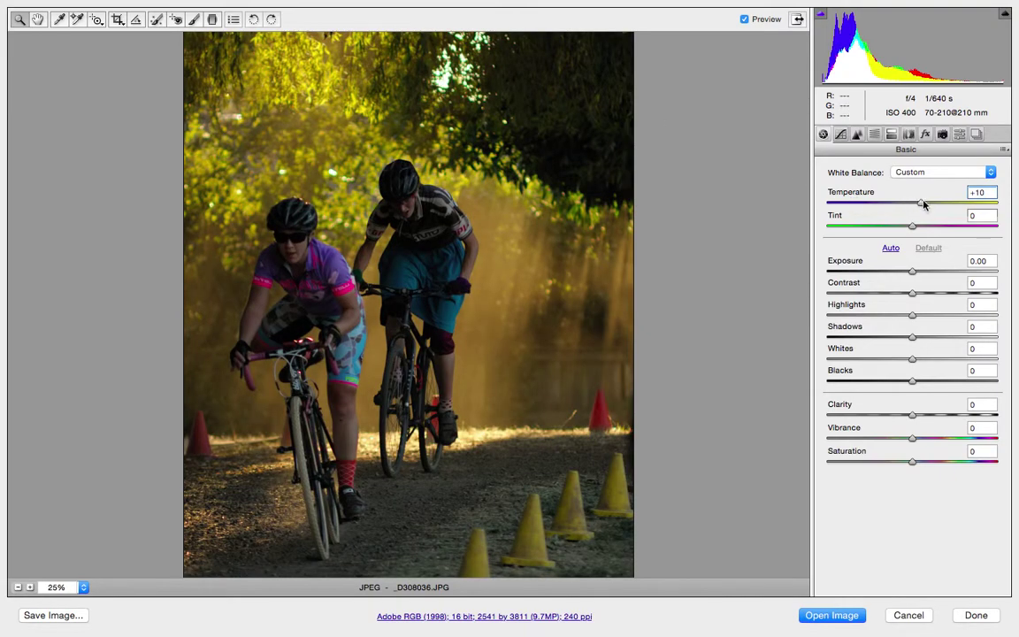
mouse_move(922, 204)
mouse_down()
mouse_move(912, 203)
mouse_move(921, 205)
mouse_up()
click(744, 19)
click(744, 20)
click(745, 19)
click(744, 19)
click(744, 19)
click(745, 20)
double_click(37, 20)
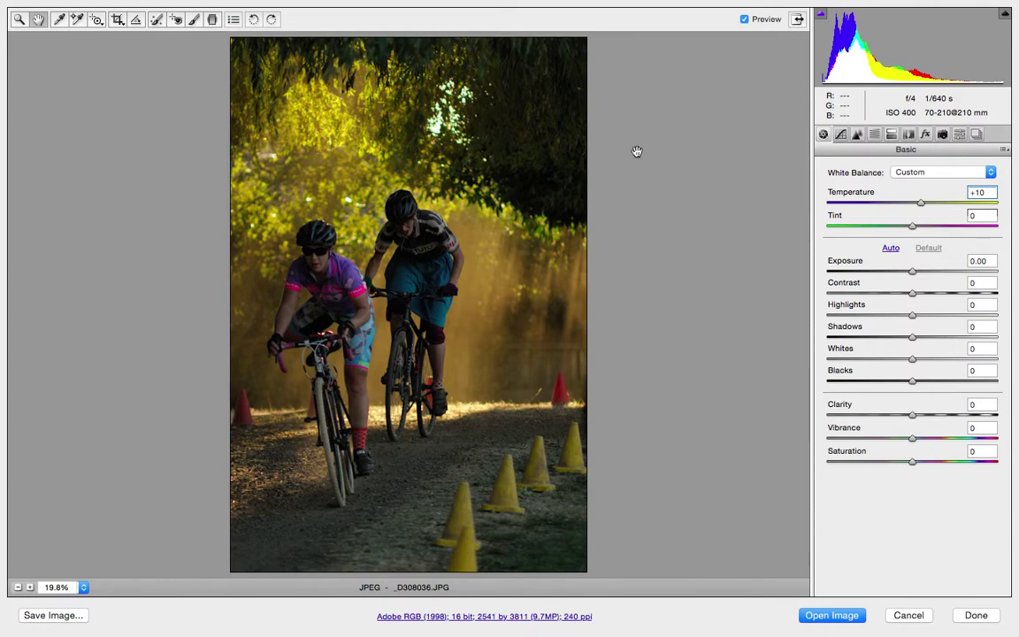
click(745, 19)
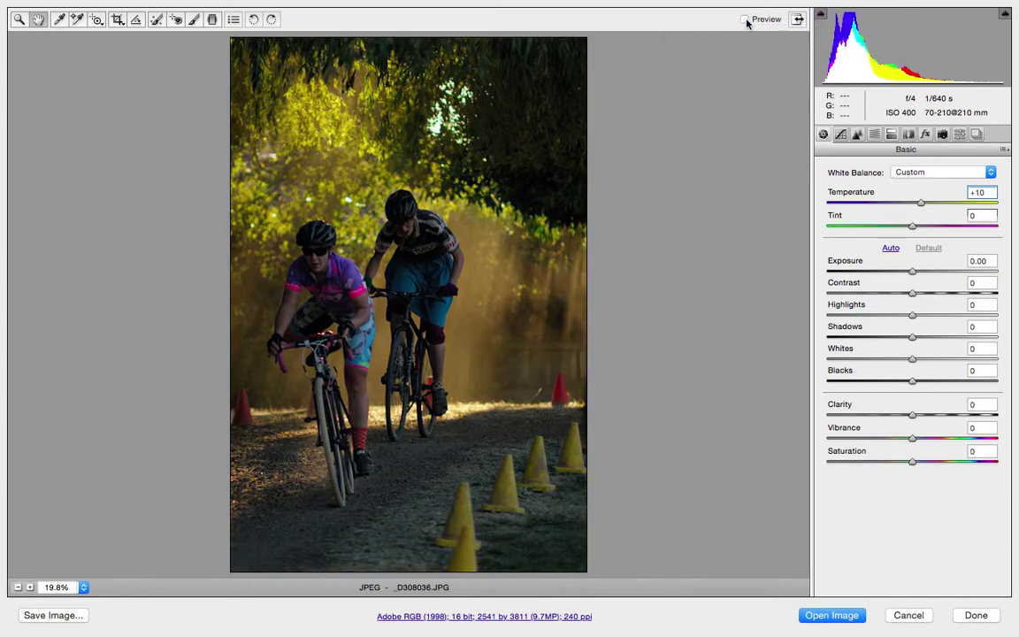
click(744, 19)
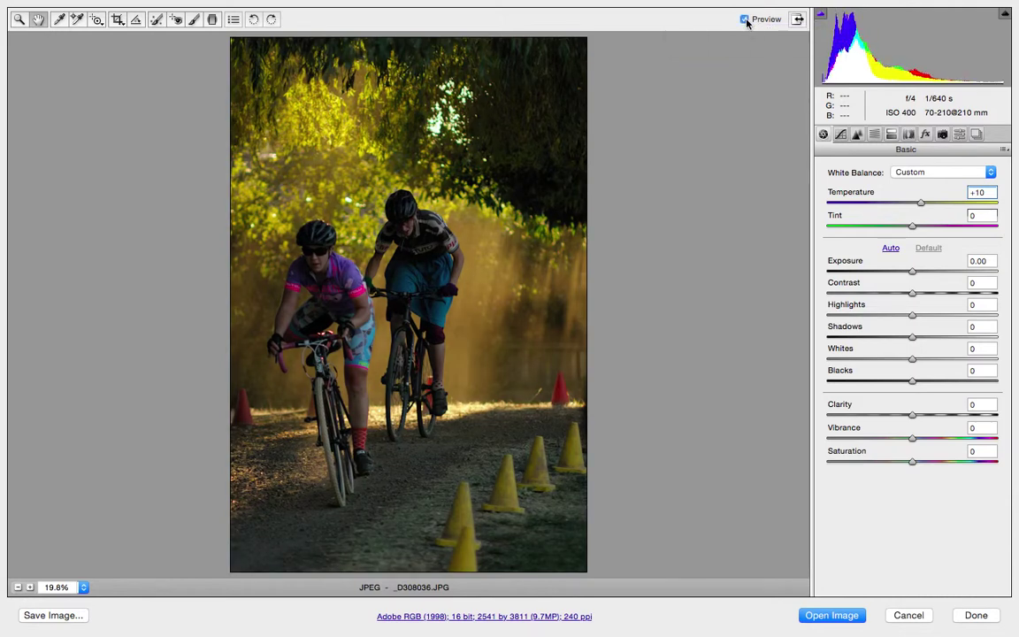
click(744, 19)
click(744, 20)
click(744, 19)
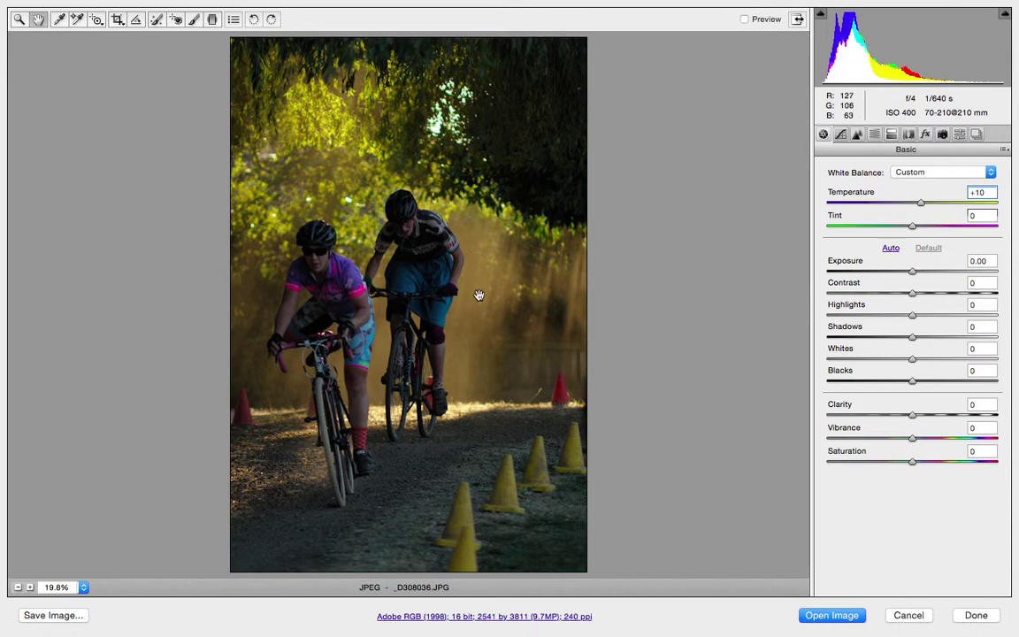
click(744, 19)
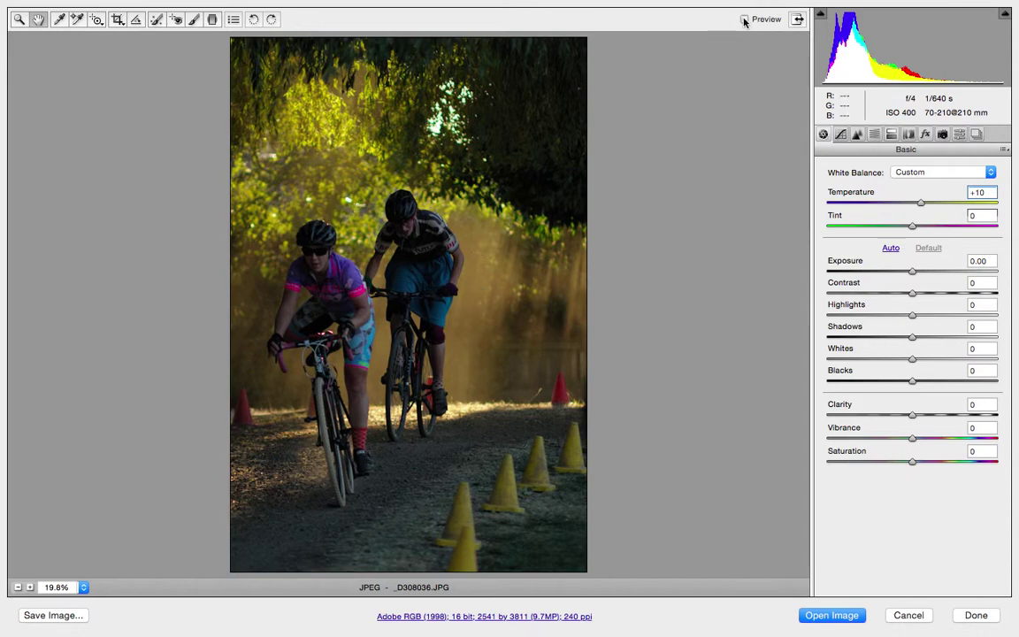